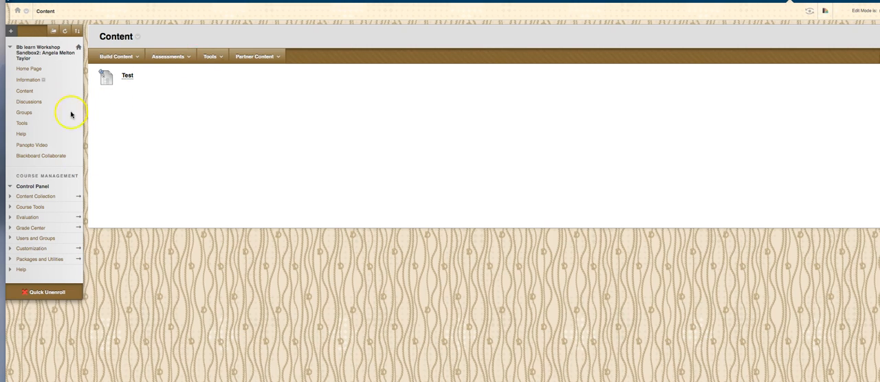
{"action": "left_click", "coordinate": [212, 57]}
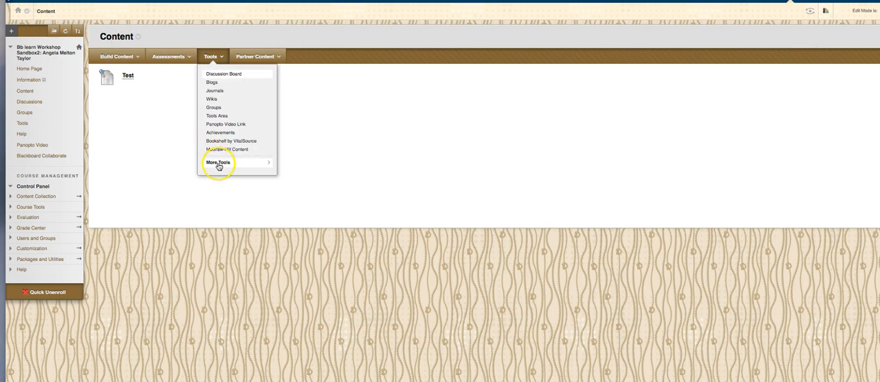
{"action": "left_click", "coordinate": [218, 165]}
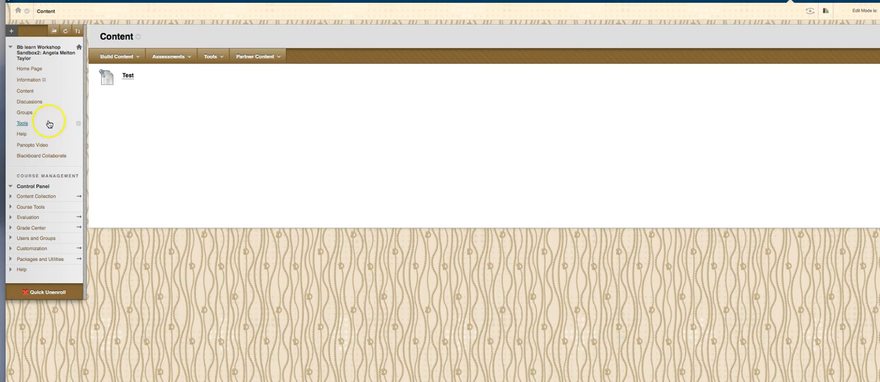
{"action": "left_click", "coordinate": [11, 32]}
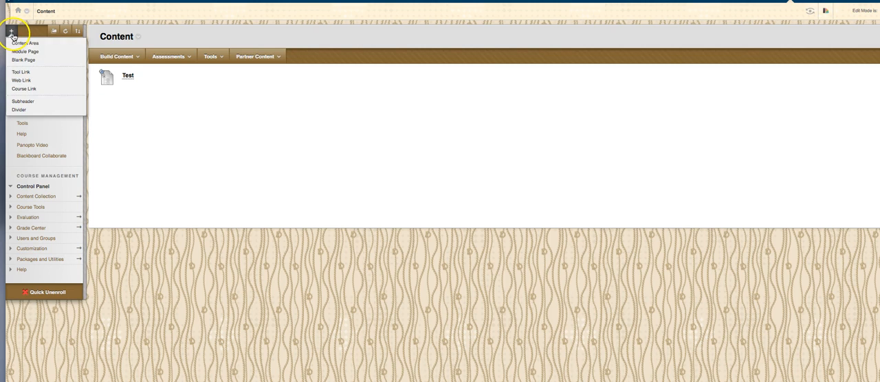
{"action": "left_click", "coordinate": [19, 71]}
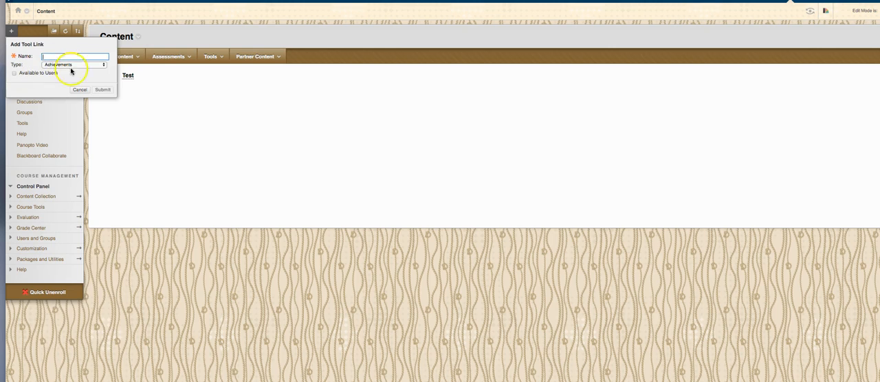
{"action": "left_click", "coordinate": [102, 65]}
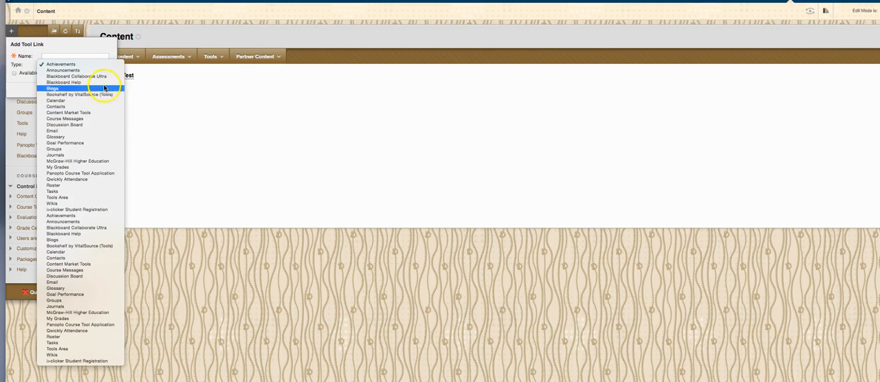
{"action": "left_click", "coordinate": [103, 76]}
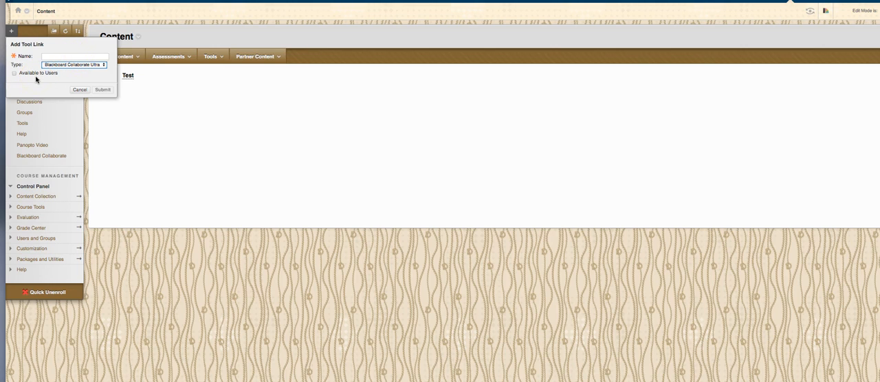
{"action": "left_click", "coordinate": [78, 90]}
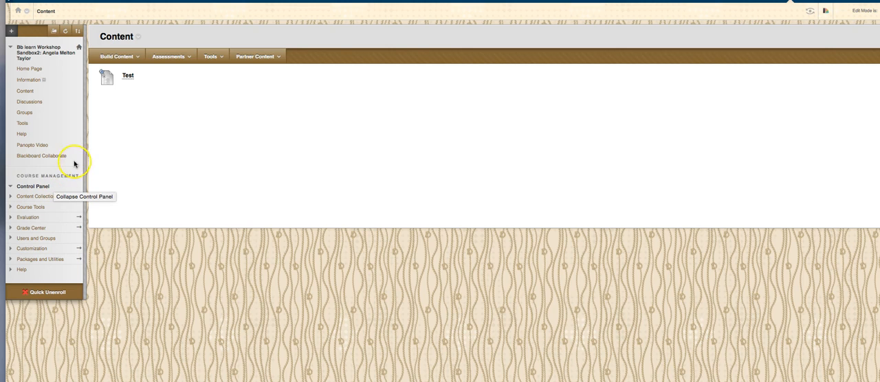
Step: Create a new session named "Test 2" in the course's Blackboard Collaborate area and set its guest role to Presenter
{"action": "left_click", "coordinate": [54, 160]}
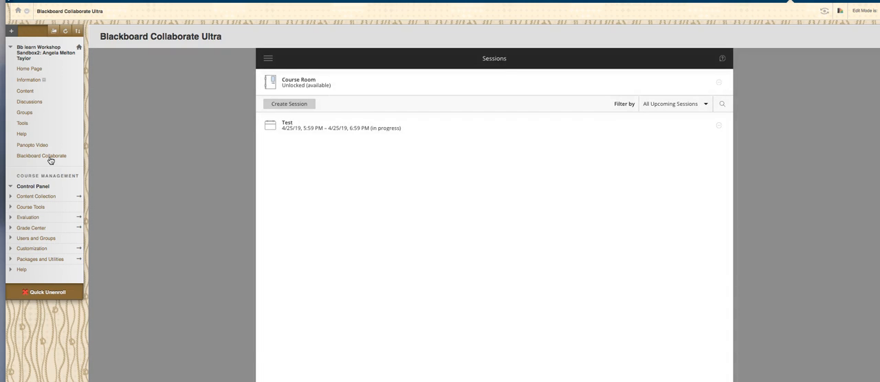
{"action": "left_click", "coordinate": [305, 105]}
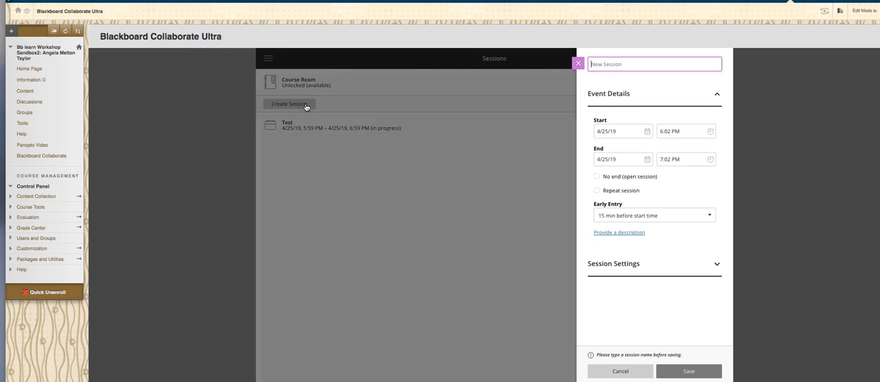
{"action": "left_click", "coordinate": [339, 111]}
{"action": "type", "text": "Test"}
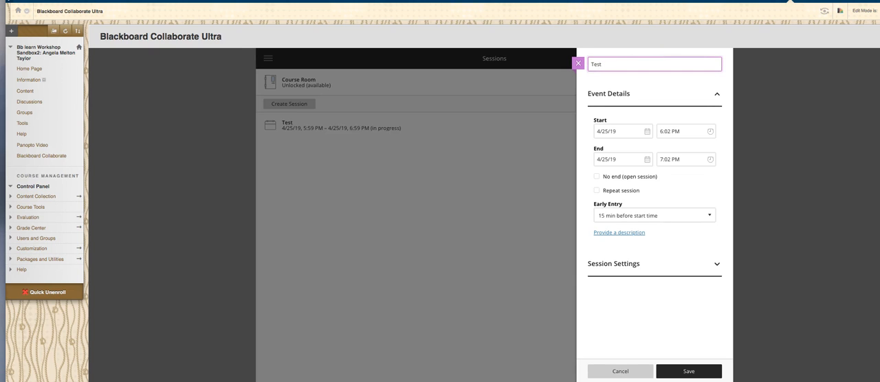
{"action": "type", "text": " 2"}
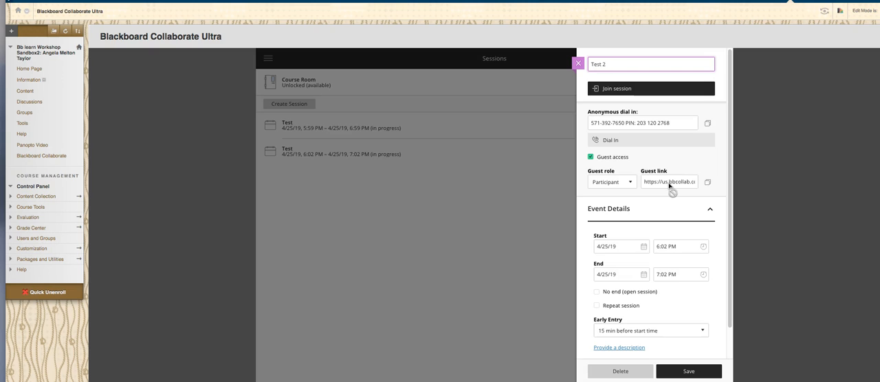
{"action": "left_click", "coordinate": [623, 184]}
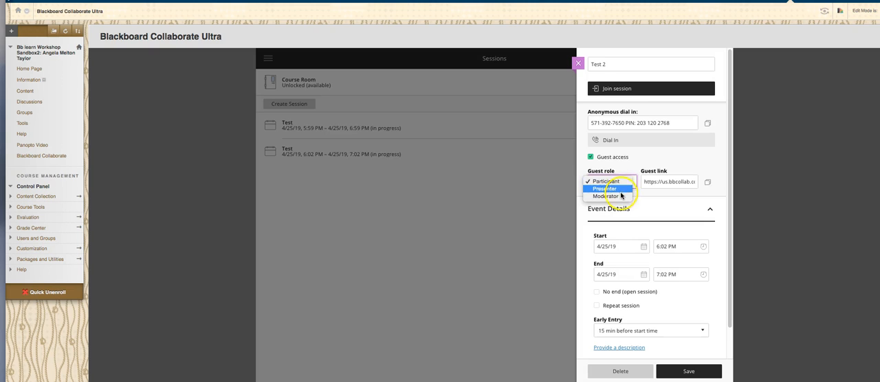
{"action": "left_click", "coordinate": [619, 189]}
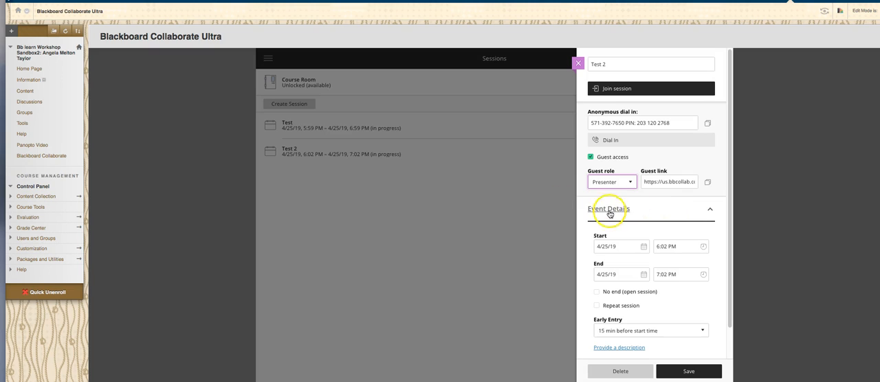
Step: Set the session's start time to 6:15 PM and its end time to 7:15 PM
{"action": "scroll", "coordinate": [611, 215], "scroll_direction": "down", "scroll_amount": 1}
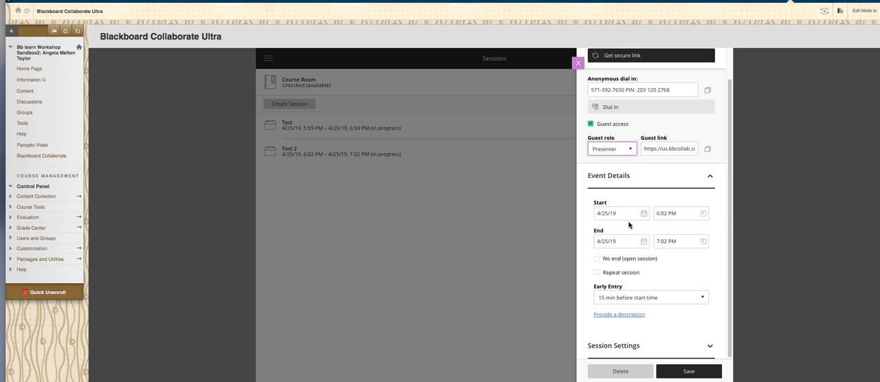
{"action": "left_click", "coordinate": [703, 214]}
{"action": "left_click", "coordinate": [680, 243]}
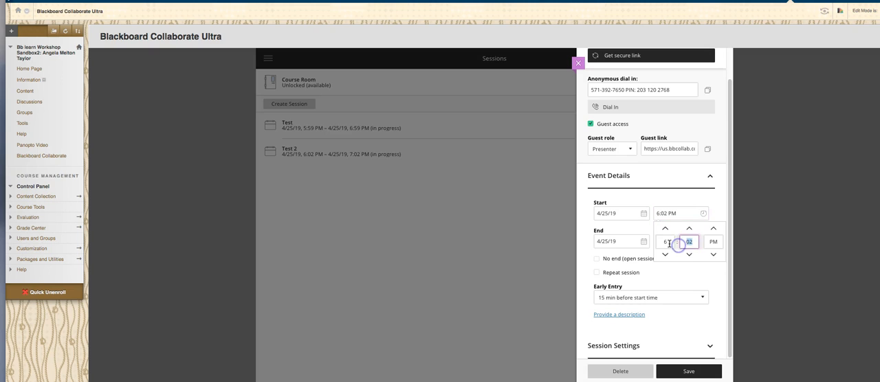
{"action": "key", "text": "BackSpace"}
{"action": "type", "text": "15"}
{"action": "left_click", "coordinate": [699, 276]}
{"action": "left_click", "coordinate": [686, 242]}
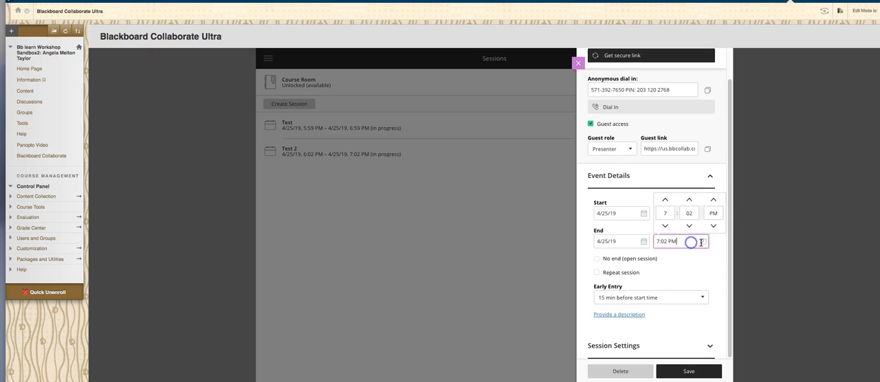
{"action": "double_click", "coordinate": [684, 213]}
{"action": "type", "text": "15"}
{"action": "left_click", "coordinate": [695, 275]}
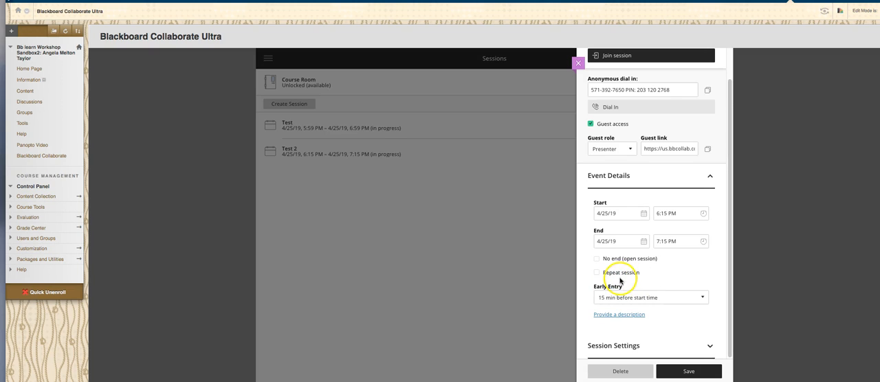
Step: Check the early entry options and give the session the description "Test 2 at 6:15pm"
{"action": "left_click", "coordinate": [675, 298]}
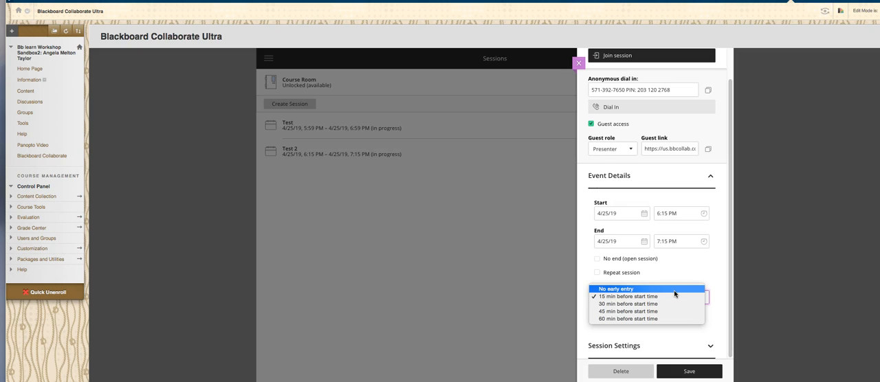
{"action": "left_click", "coordinate": [683, 276]}
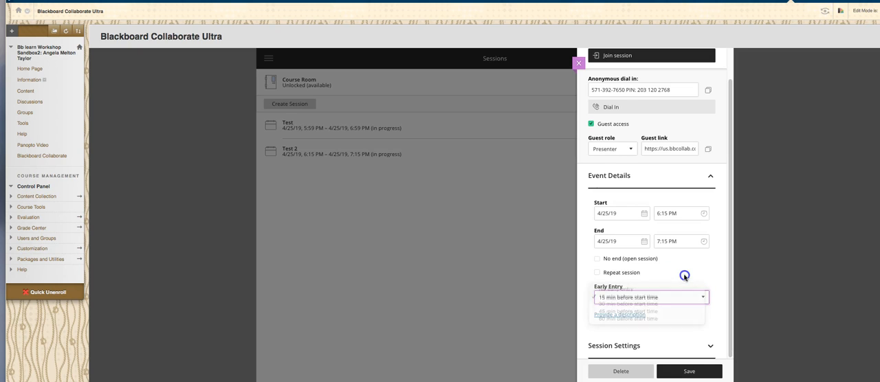
{"action": "left_click", "coordinate": [633, 315]}
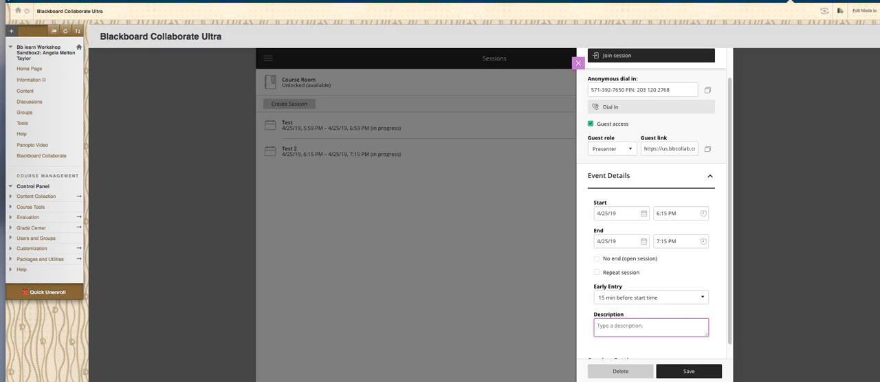
{"action": "type", "text": "Test 2"}
{"action": "type", "text": " at 6:"}
{"action": "type", "text": "15"}
{"action": "type", "text": "o"}
{"action": "type", "text": "pm"}
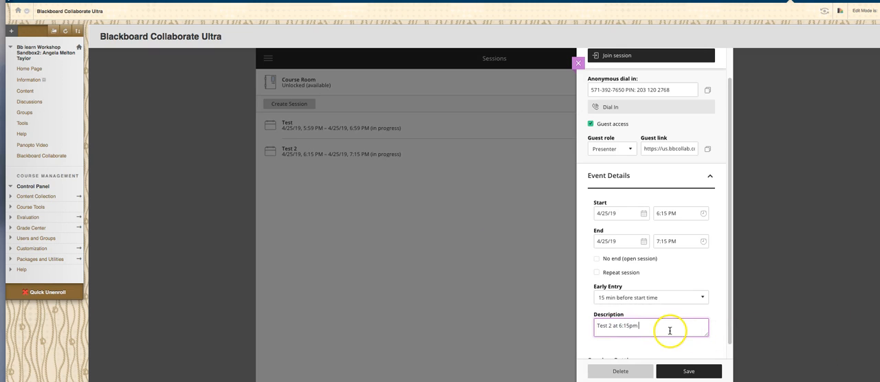
Step: Review the session settings, toggle the option allowing attendees to join by telephone, and save the session
{"action": "scroll", "coordinate": [724, 341], "scroll_direction": "down", "scroll_amount": 1}
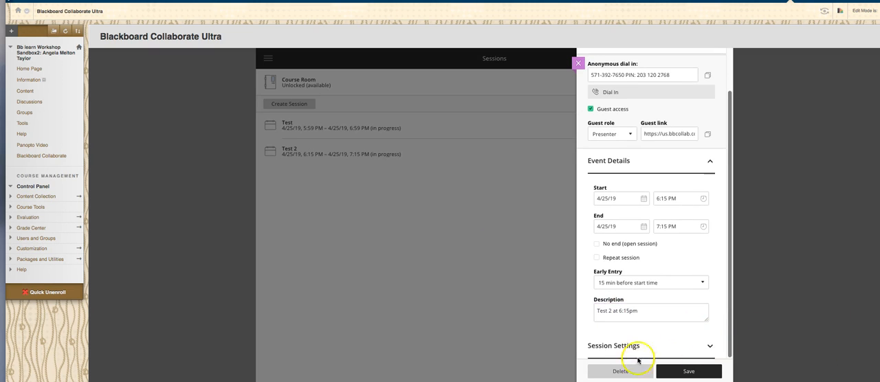
{"action": "left_click", "coordinate": [637, 354]}
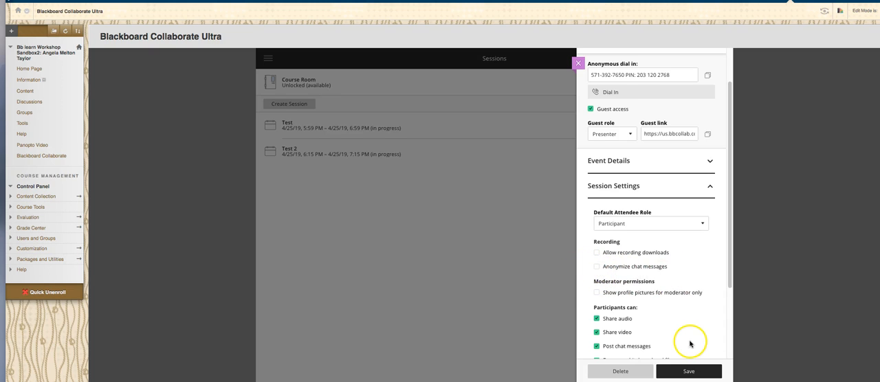
{"action": "scroll", "coordinate": [689, 343], "scroll_direction": "down", "scroll_amount": 3}
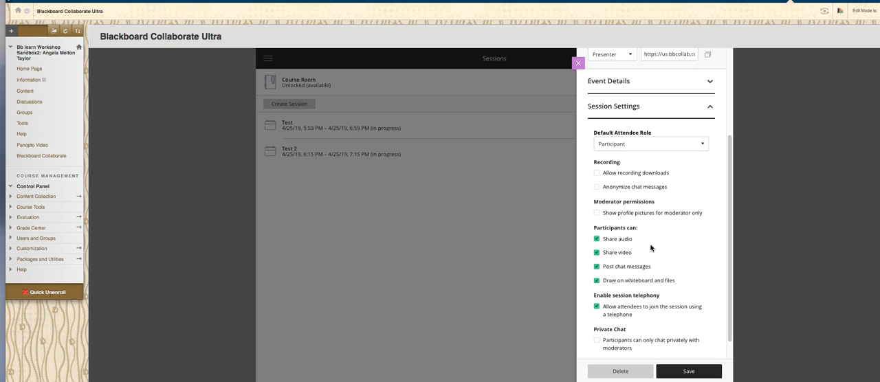
{"action": "scroll", "coordinate": [613, 246], "scroll_direction": "down", "scroll_amount": 1}
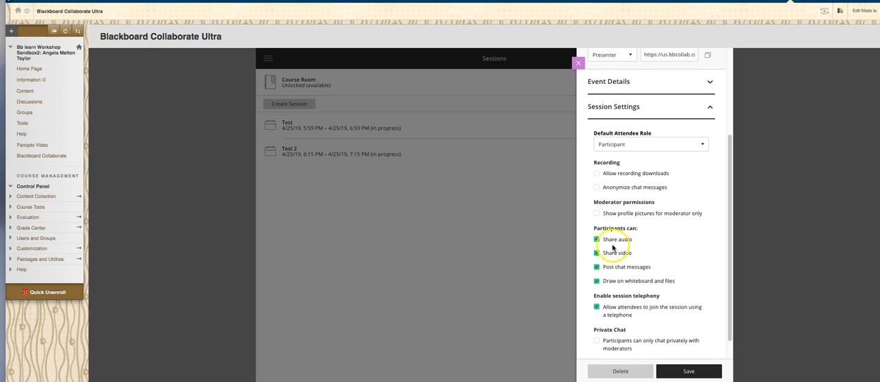
{"action": "scroll", "coordinate": [687, 283], "scroll_direction": "down", "scroll_amount": 2}
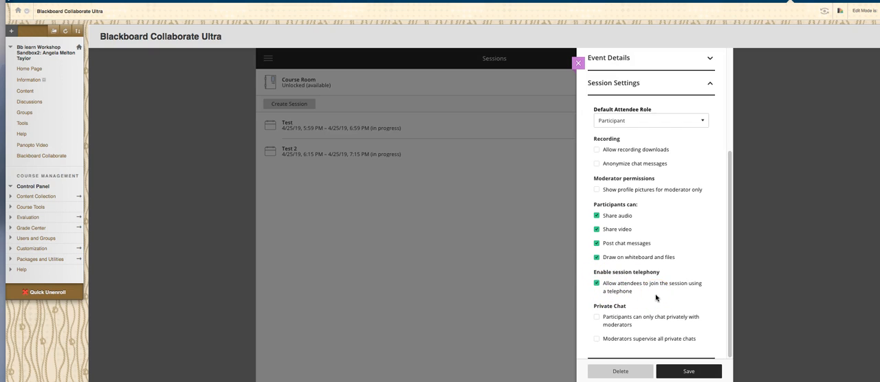
{"action": "left_click", "coordinate": [598, 285]}
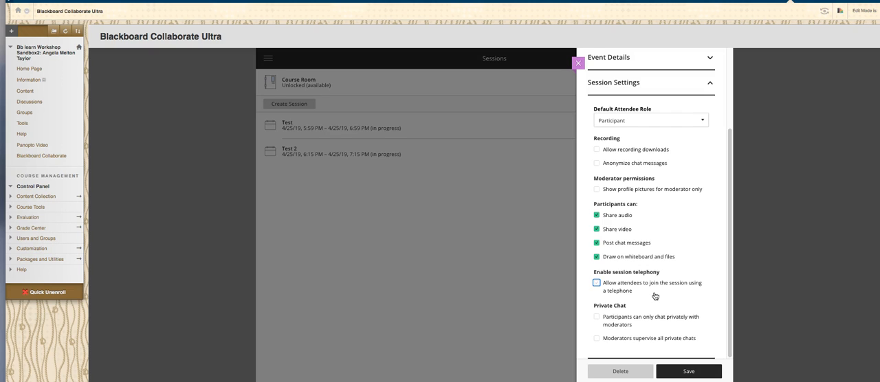
{"action": "left_click", "coordinate": [655, 291]}
{"action": "left_click", "coordinate": [689, 373]}
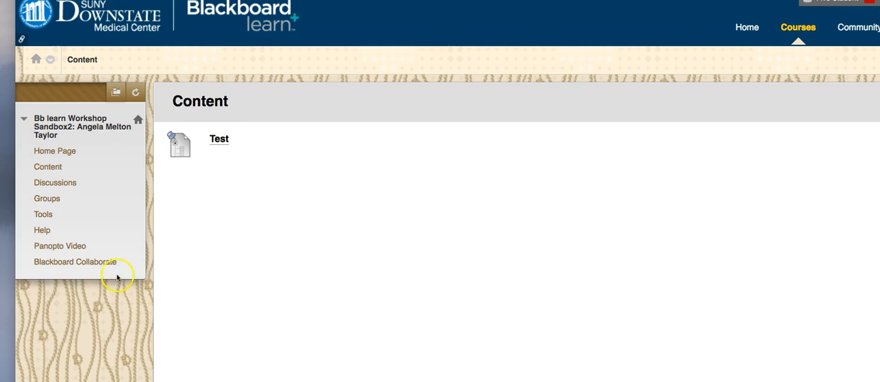
Step: From the student account, open the Test 2 session in Blackboard Collaborate, join it, and get past the microphone and camera notice
{"action": "left_click", "coordinate": [73, 262]}
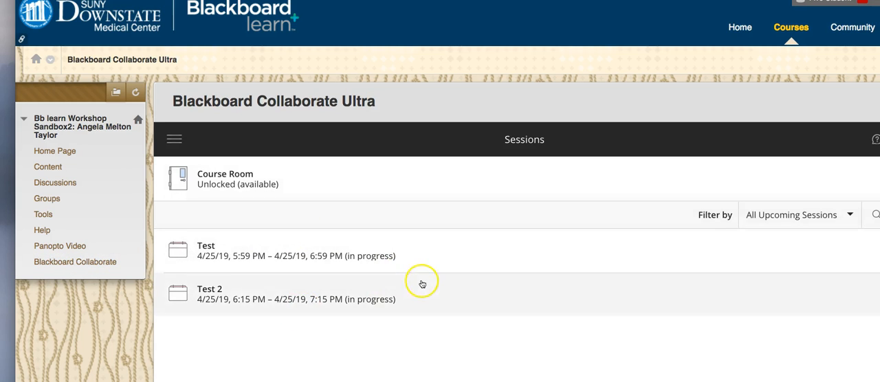
{"action": "left_click", "coordinate": [282, 299]}
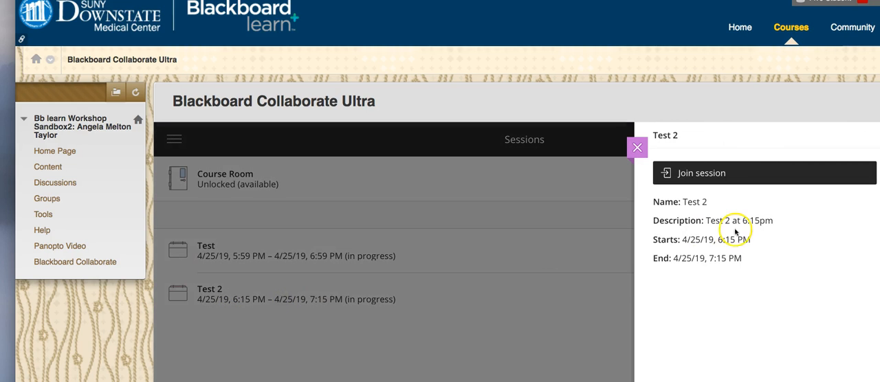
{"action": "left_click", "coordinate": [721, 172]}
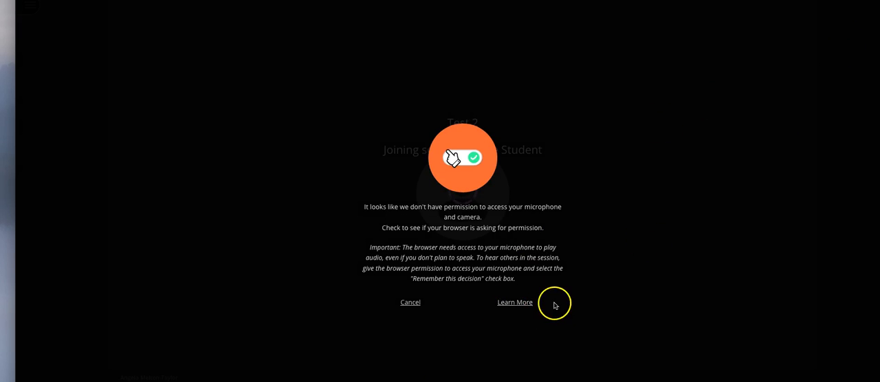
{"action": "left_click", "coordinate": [519, 303]}
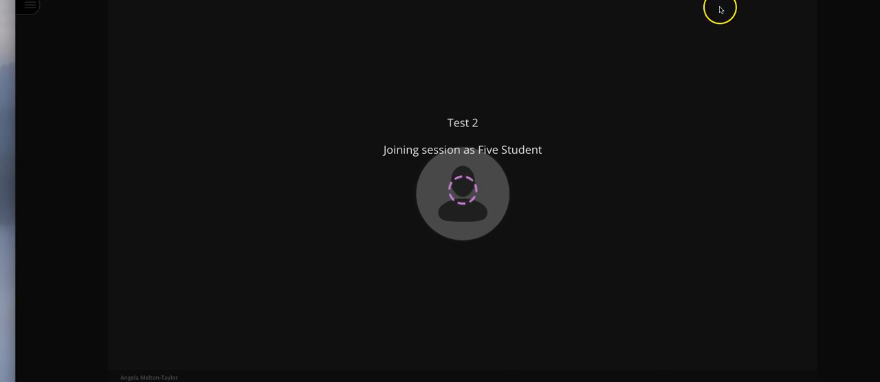